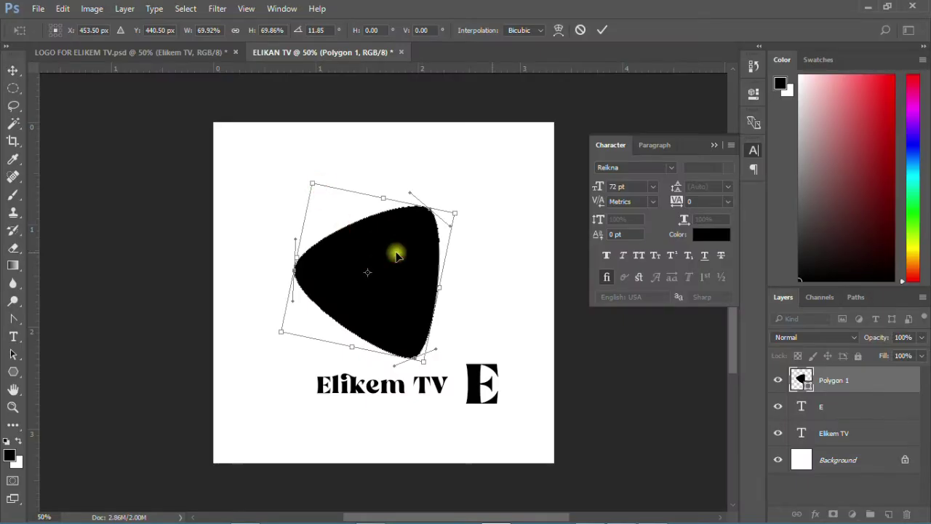
Shift the tilted black triangle slightly right above the Elikem TV text and commit the transform.
drag(397, 255, 405, 255)
key(Return)
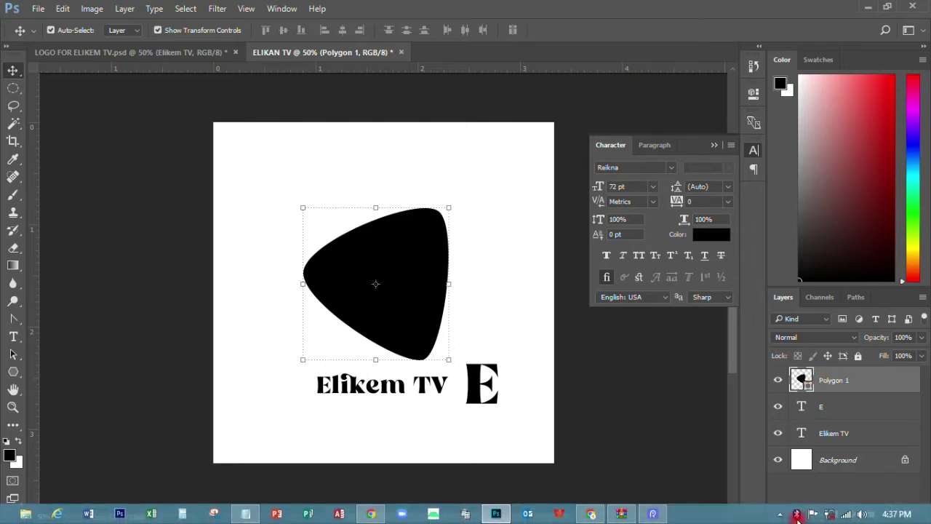
Apply a Gradient Overlay effect to the triangle and move the Layer Style dialog aside.
click(814, 512)
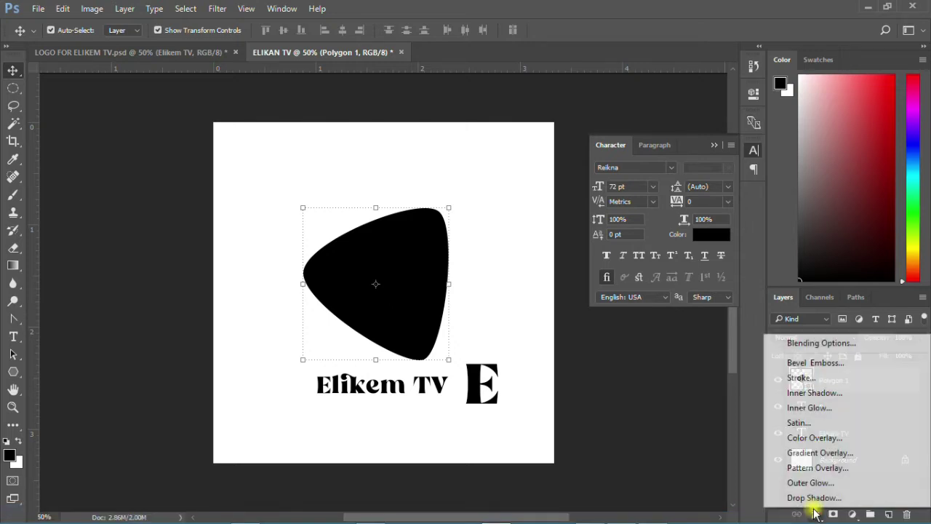
click(809, 452)
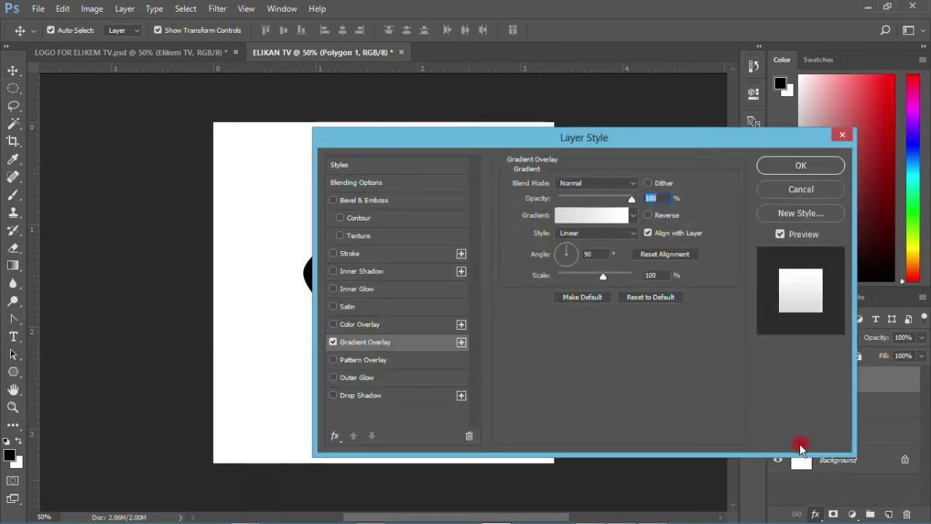
drag(503, 137, 728, 132)
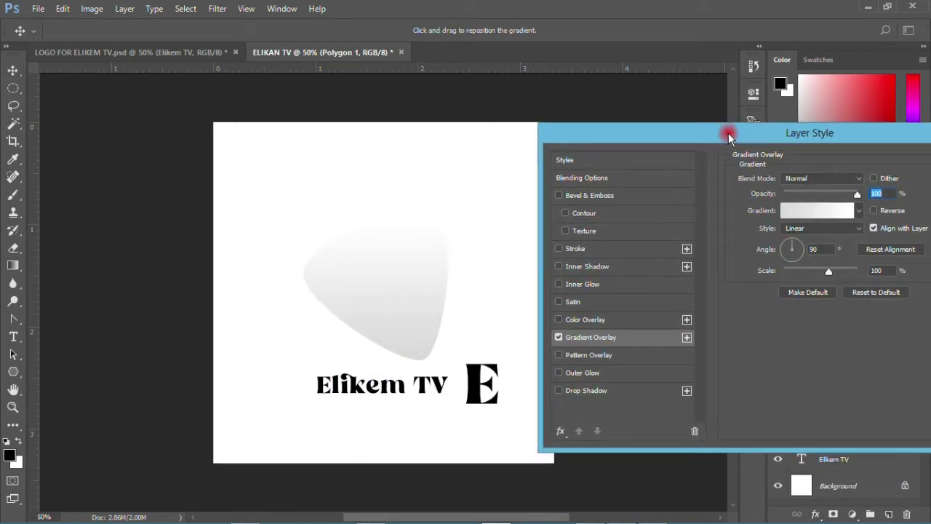
In the Gradient Editor, apply the Violet, Orange preset and set its right stop to cyan.
click(793, 210)
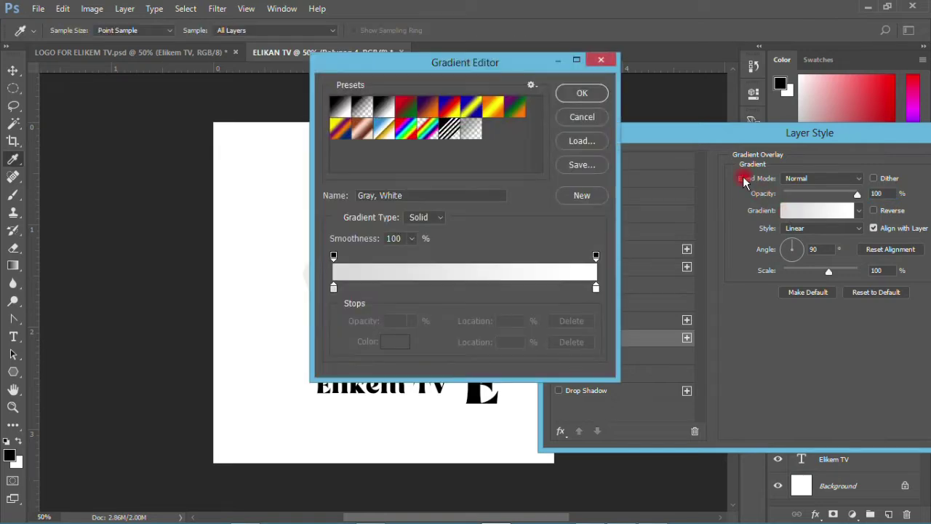
drag(464, 66, 748, 99)
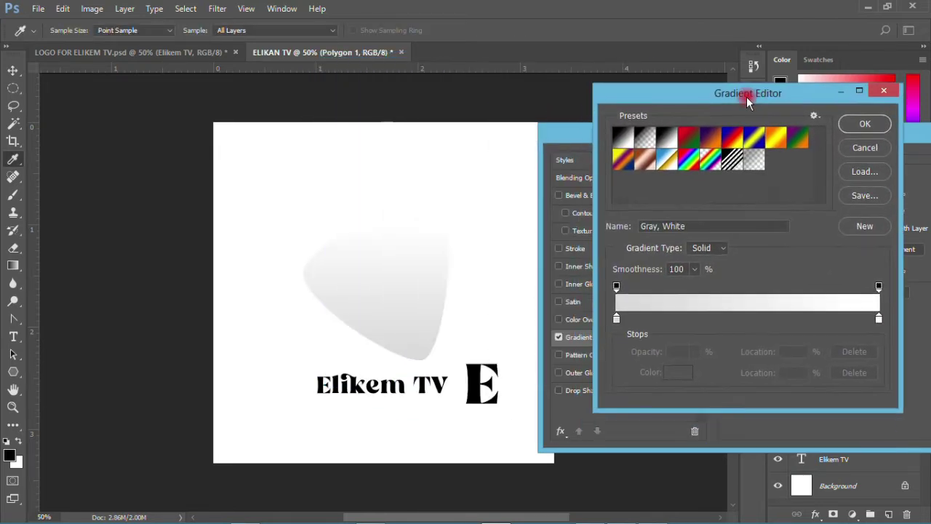
click(706, 139)
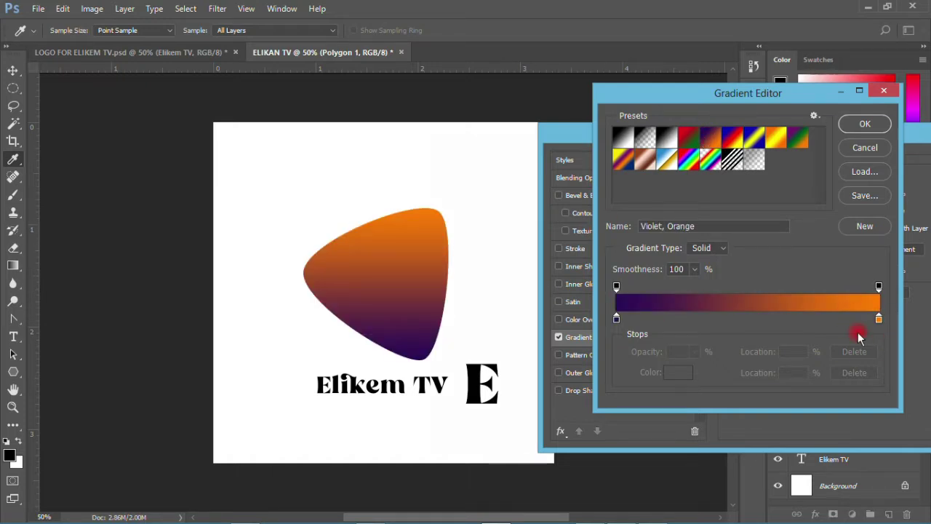
double_click(879, 318)
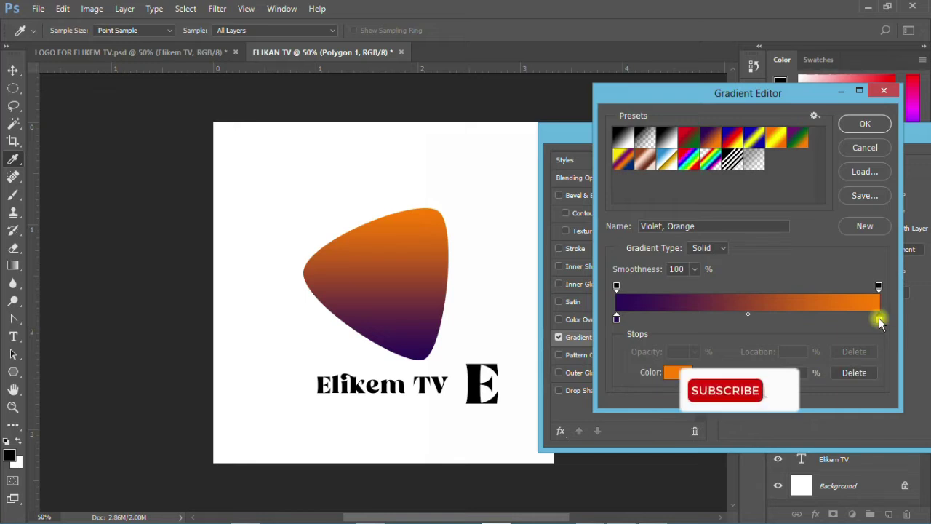
click(747, 237)
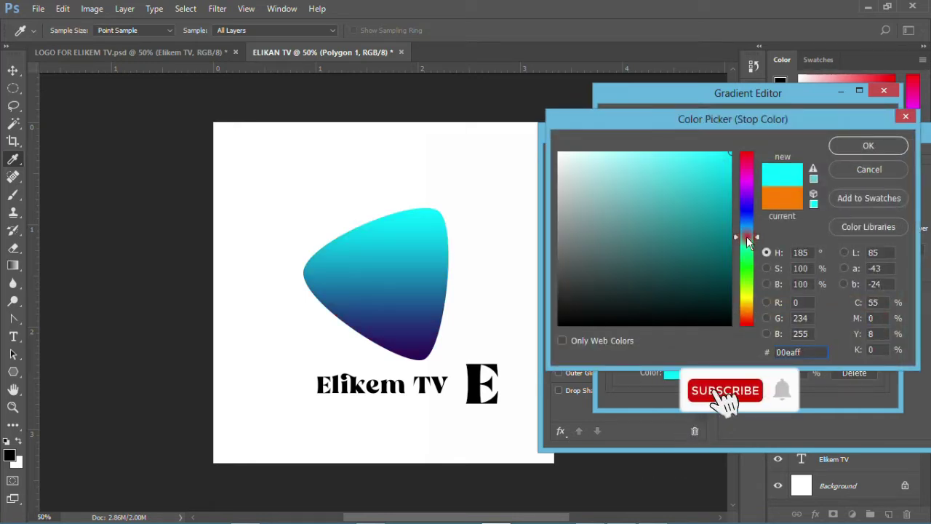
click(736, 154)
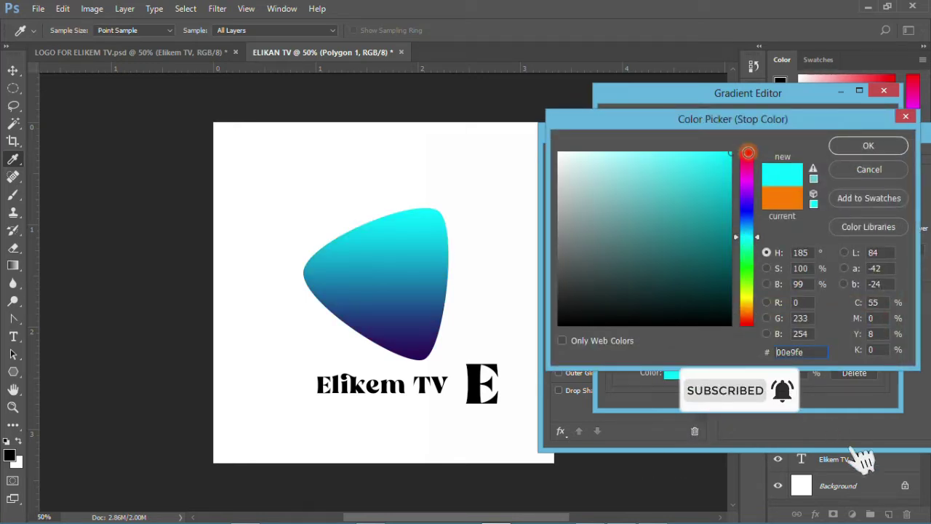
click(852, 148)
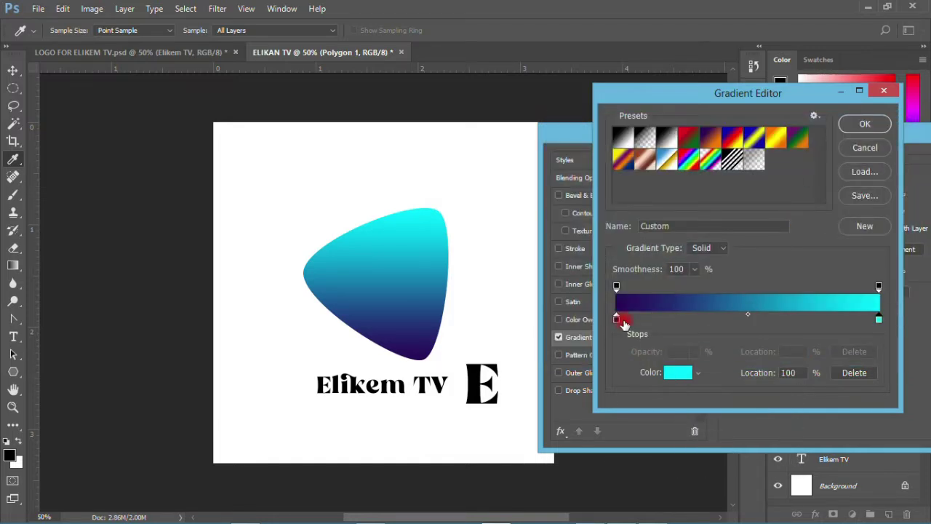
Make the left stop bright blue #0030ff, move it to 22%, and accept the gradient.
double_click(616, 319)
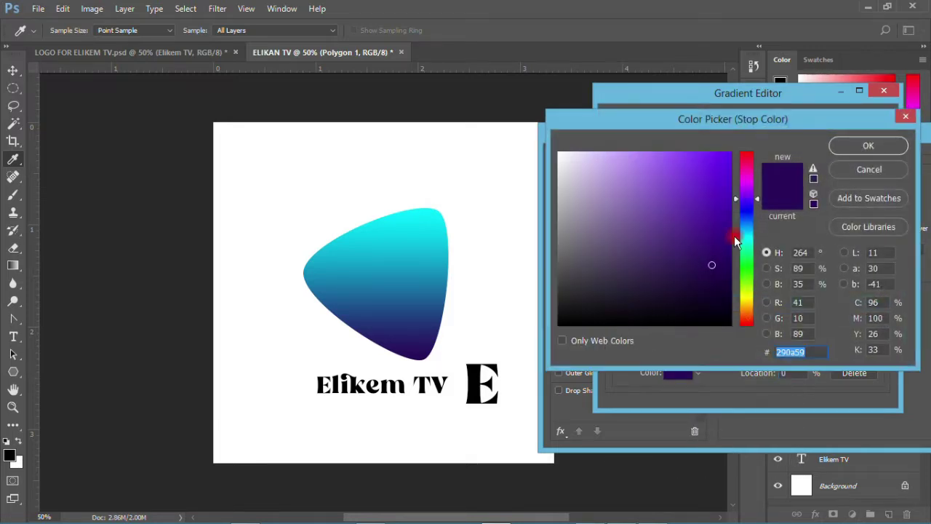
click(750, 218)
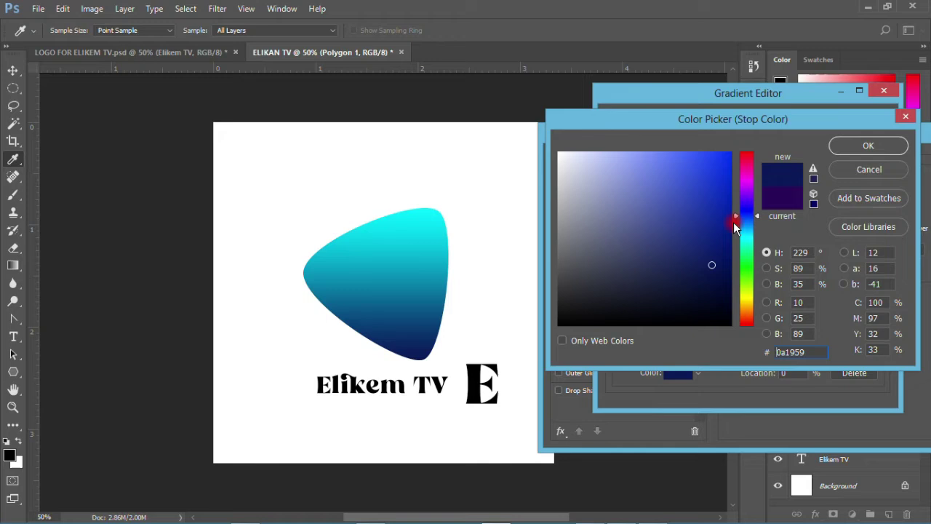
drag(730, 167, 733, 152)
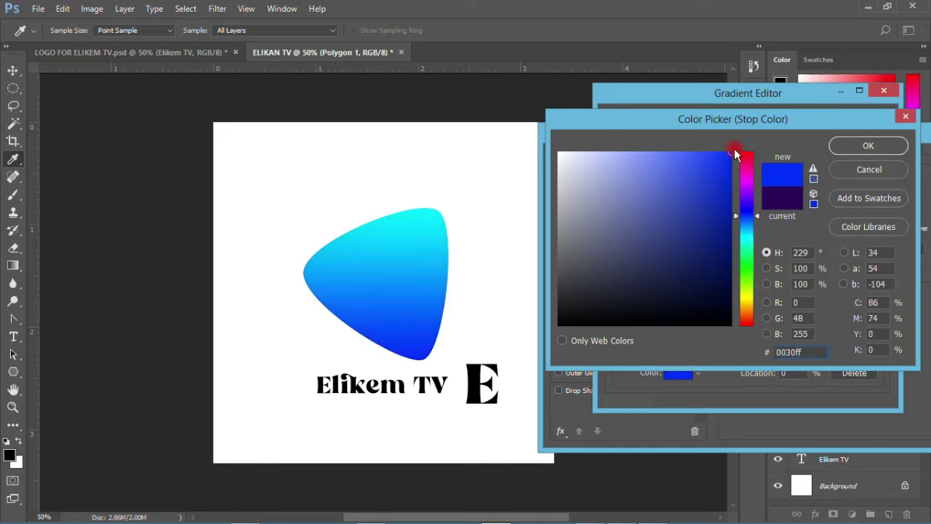
click(836, 148)
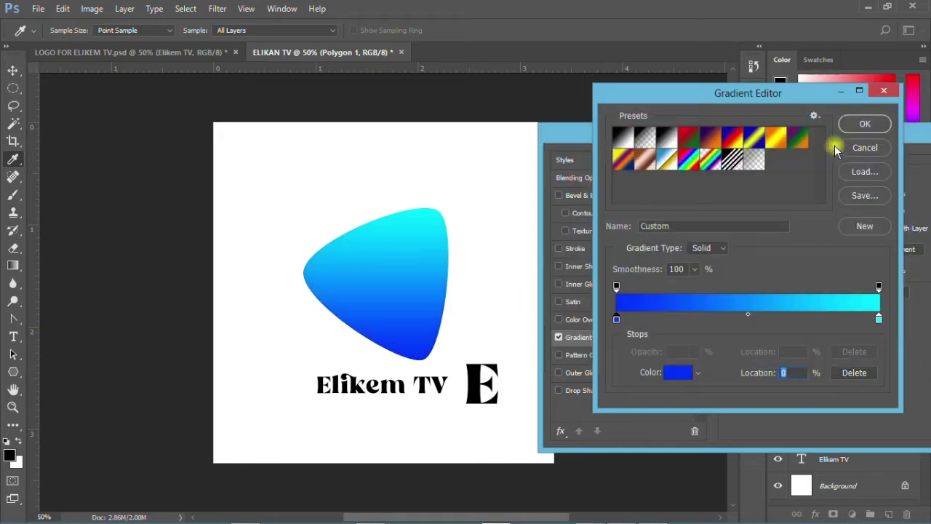
click(617, 319)
drag(616, 322, 674, 324)
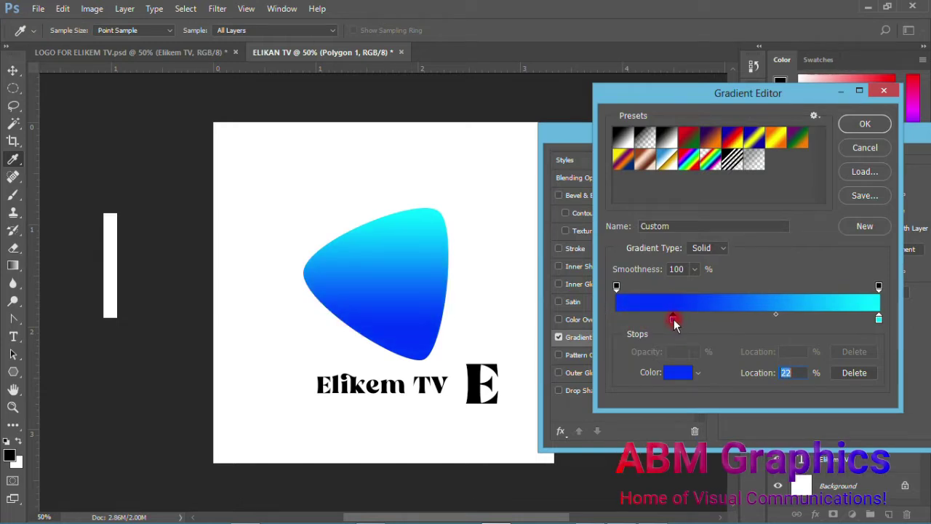
click(865, 125)
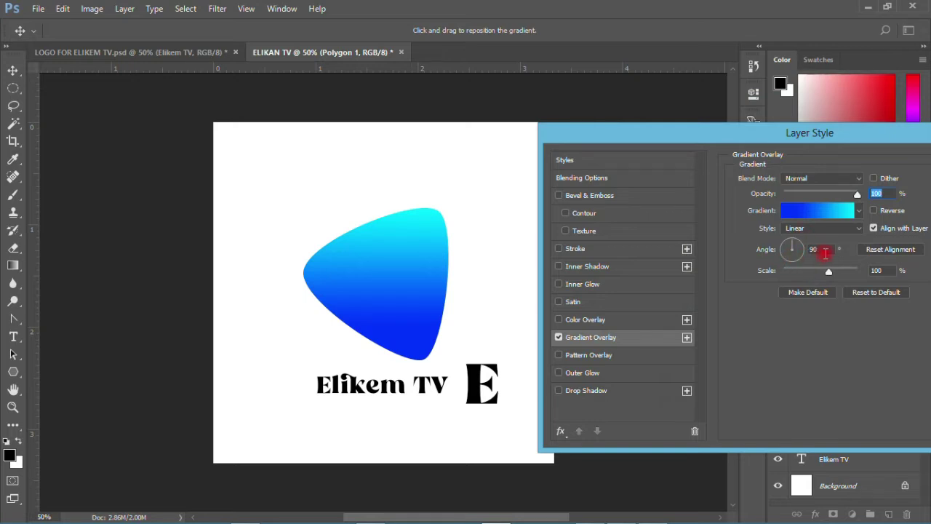
Set the Gradient Overlay angle to 0° and apply the layer style.
drag(824, 252, 813, 251)
text(0)
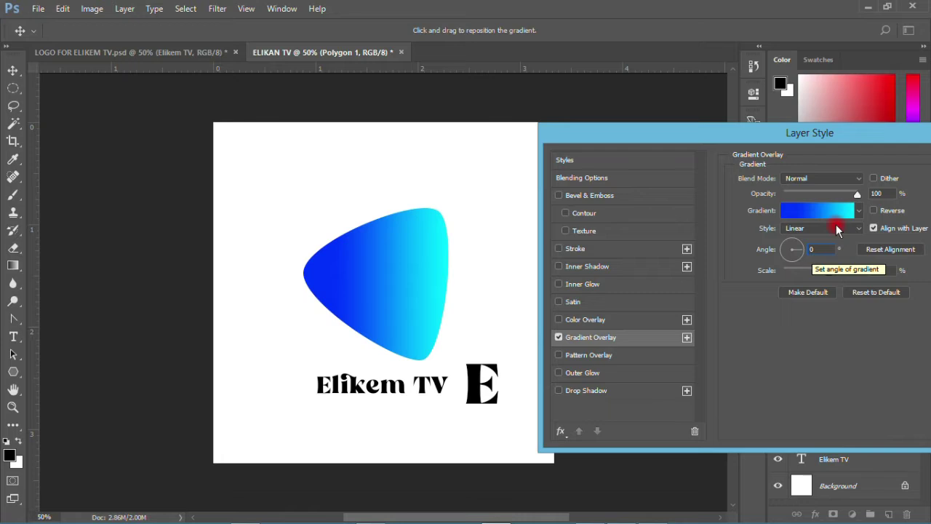
drag(831, 132, 629, 139)
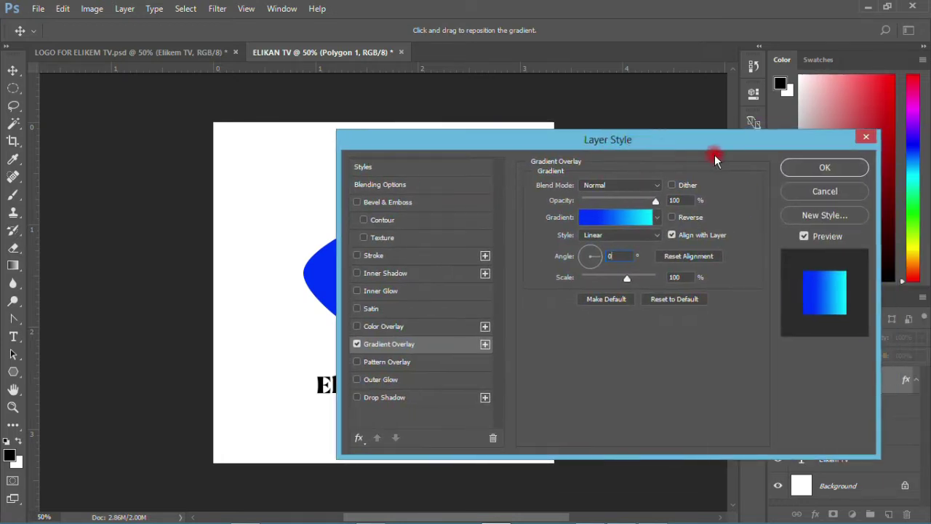
click(800, 168)
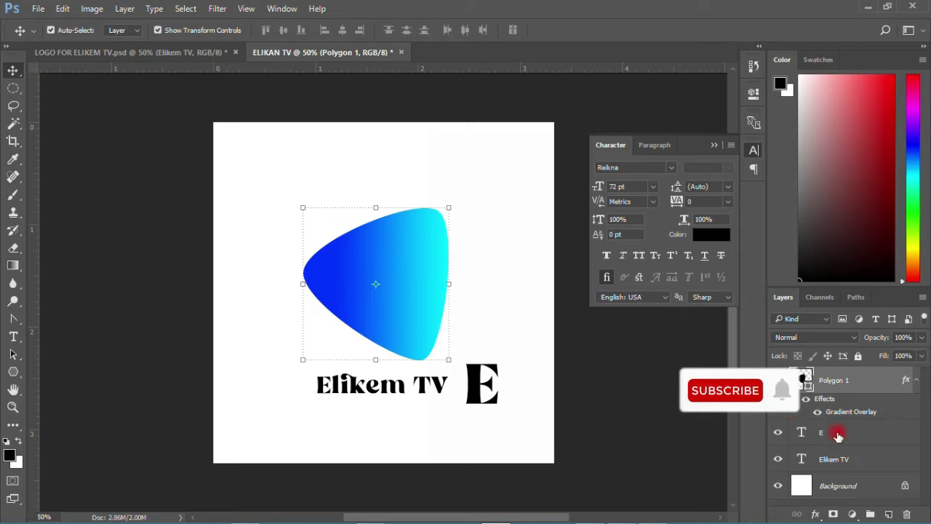
Move the E layer above Polygon 1 and drag the E onto the triangle's centre.
drag(838, 434, 830, 375)
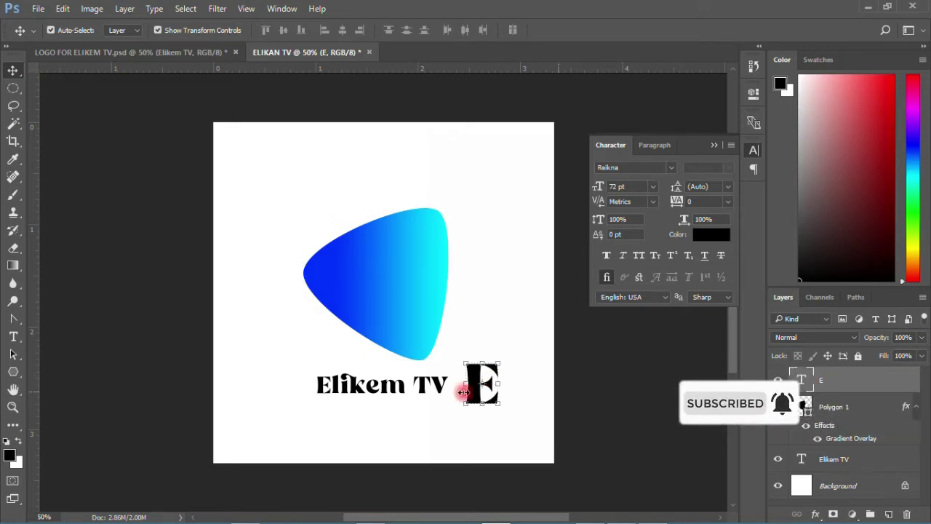
drag(462, 392, 387, 295)
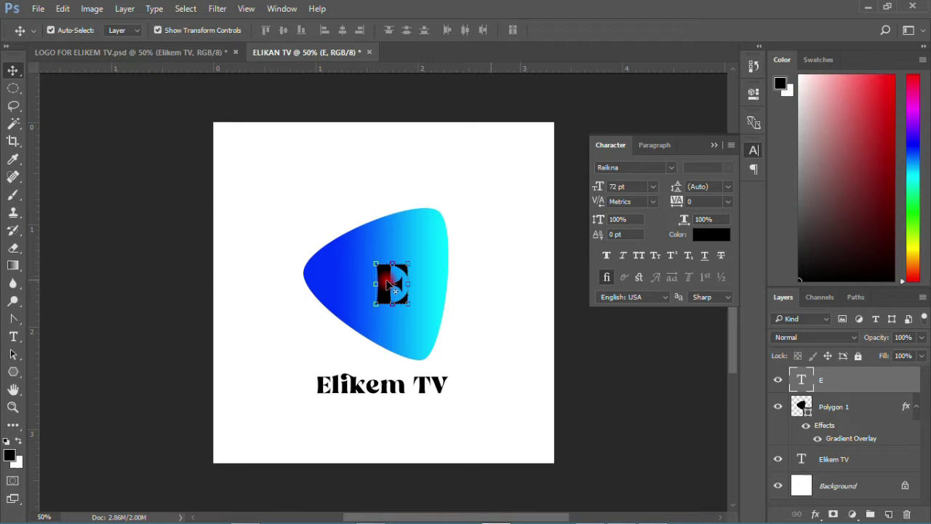
Set the E to the Logobloqo2 font at 118 pt and nudge it slightly lower.
click(630, 168)
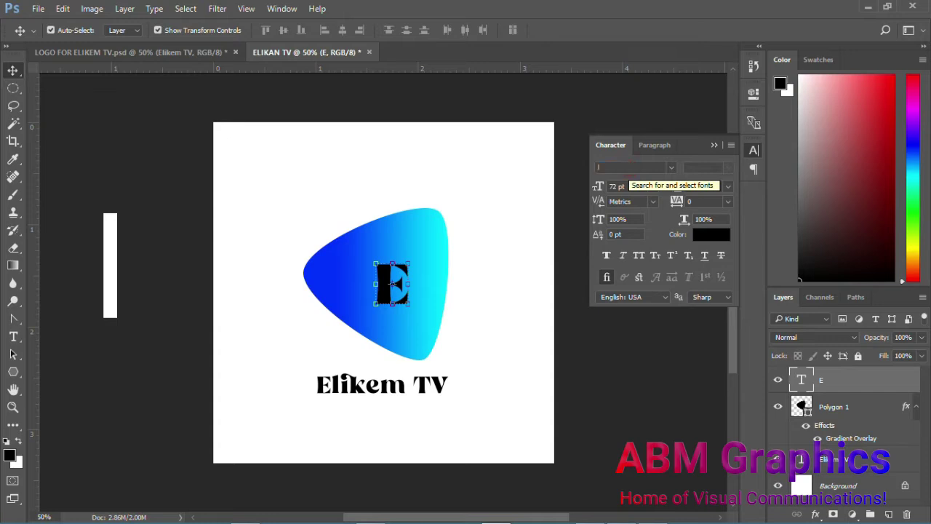
text(log)
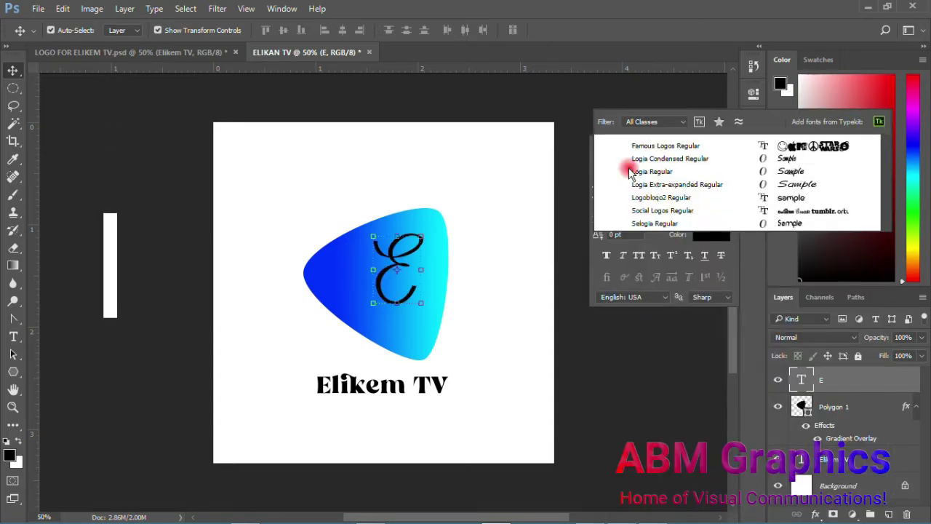
text(o)
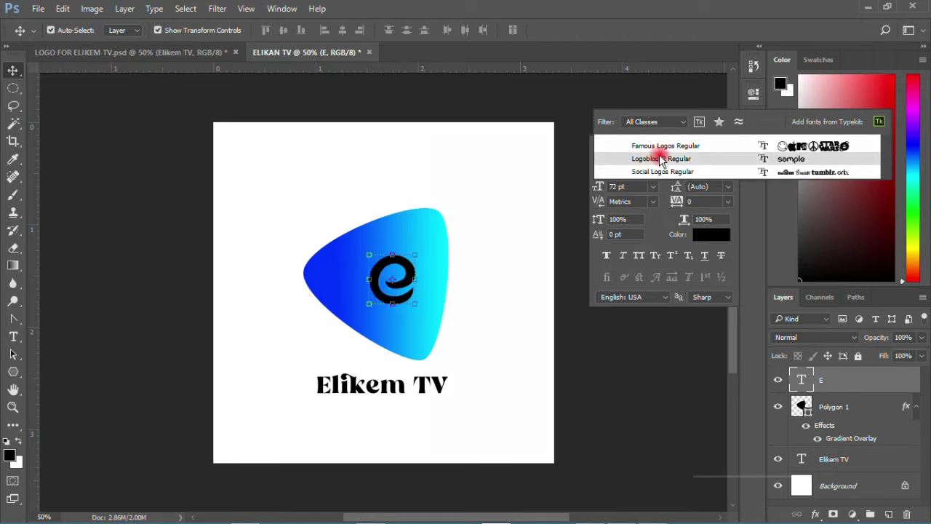
click(659, 158)
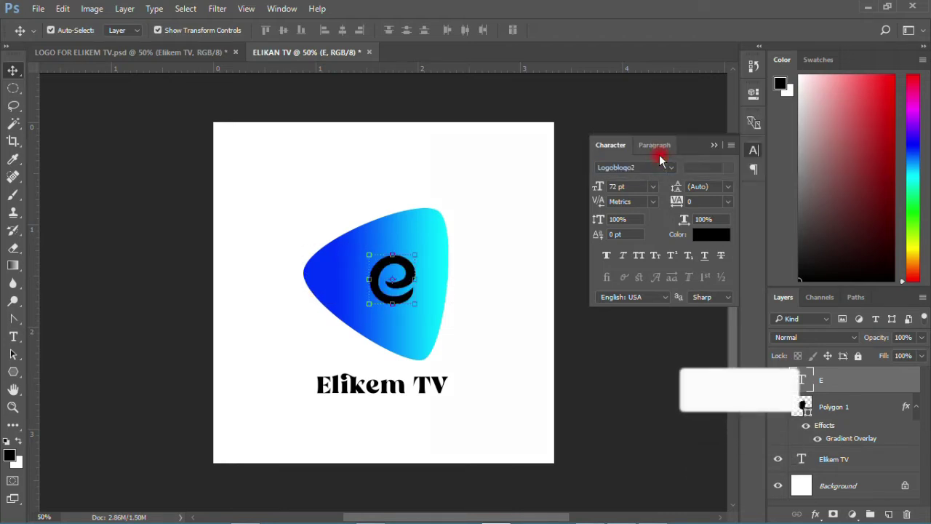
click(636, 188)
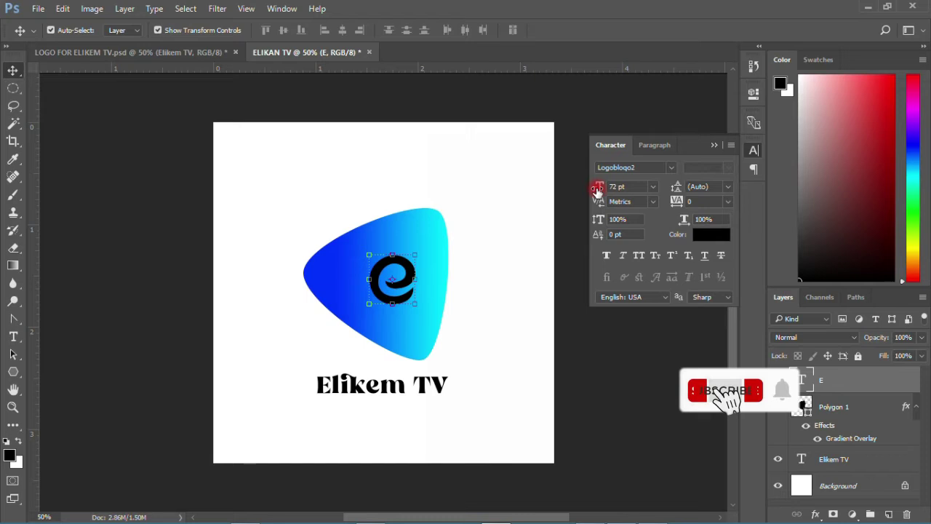
click(618, 188)
text(118)
key(Return)
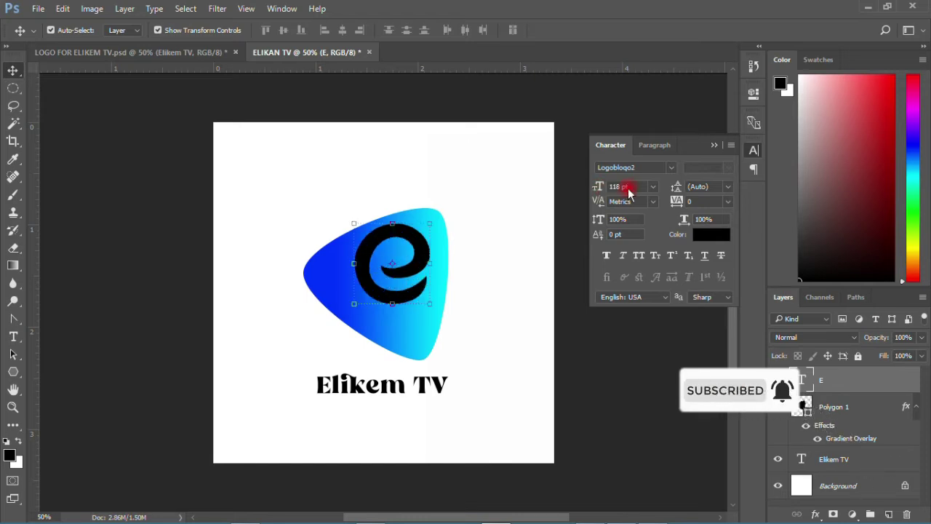
drag(399, 270, 402, 283)
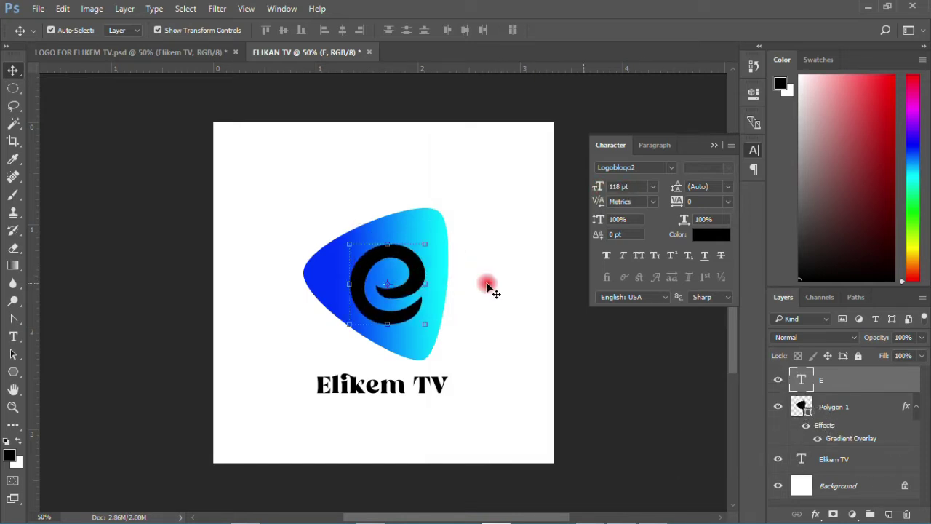
Colour the E white (#ffffff) and nudge the Elikem TV text up beneath the triangle.
click(726, 235)
click(483, 219)
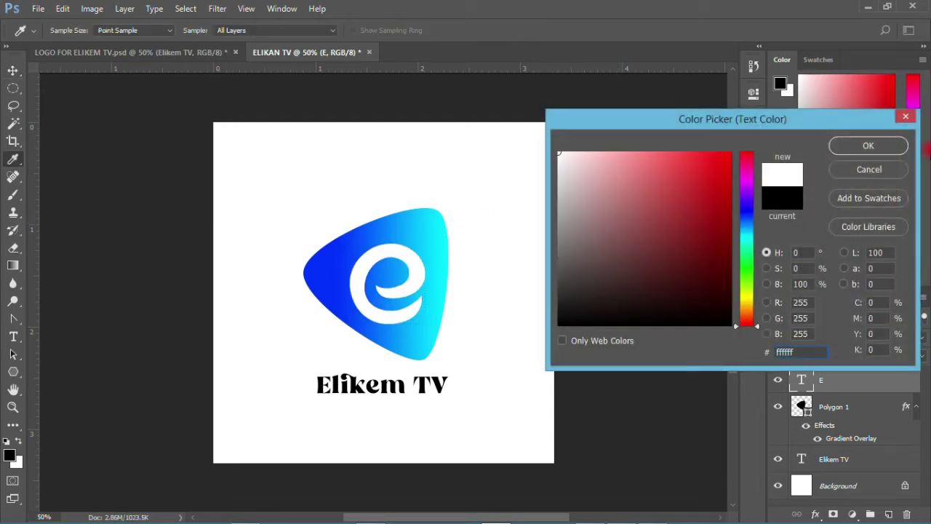
click(870, 146)
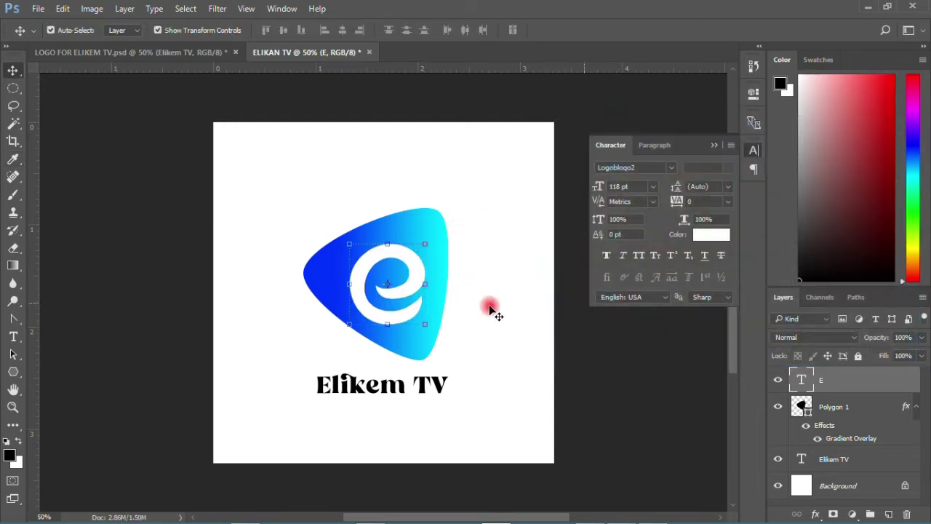
click(463, 374)
drag(438, 386, 444, 376)
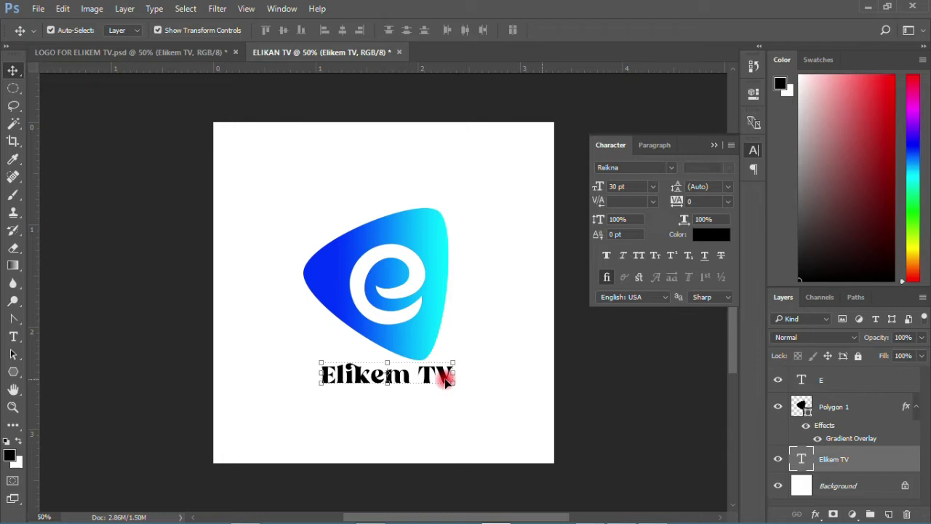
With the Ellipse Tool, draw a black 122 px circle on the triangle's upper-right edge.
click(339, 371)
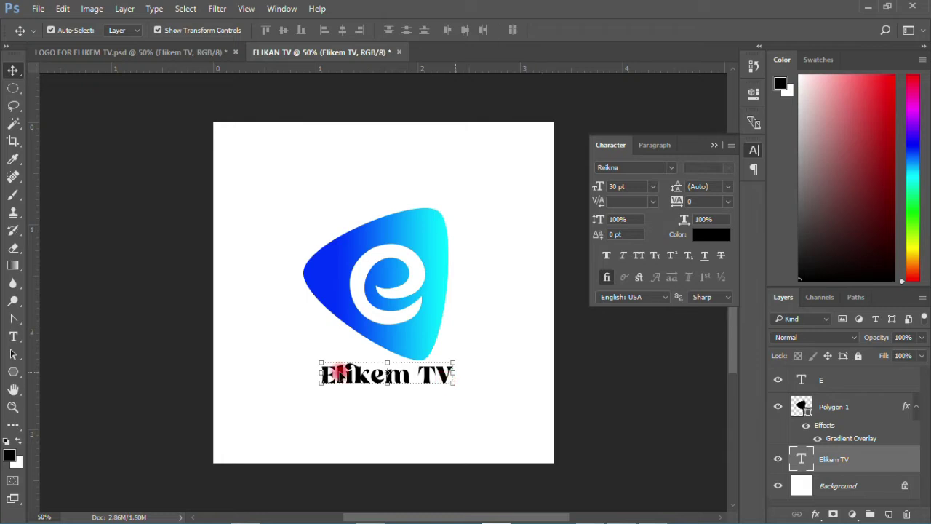
click(16, 373)
drag(16, 372, 78, 398)
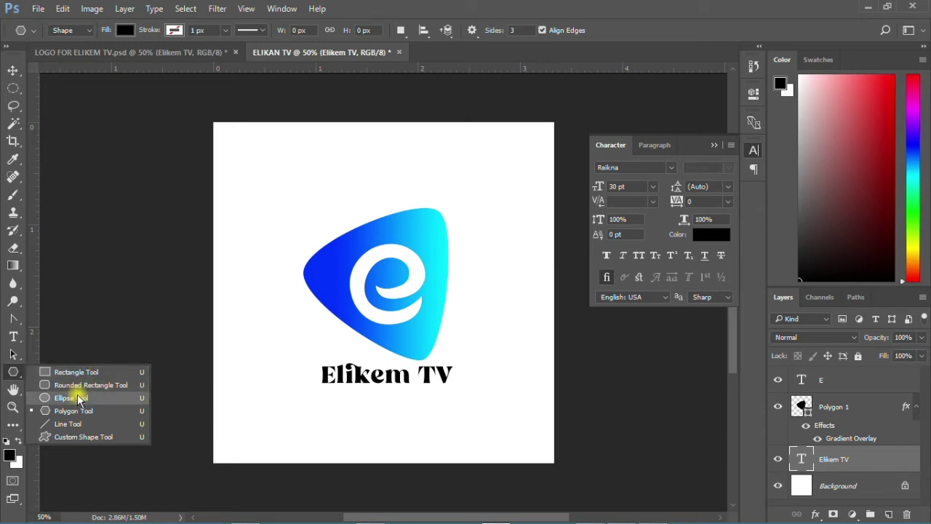
click(79, 399)
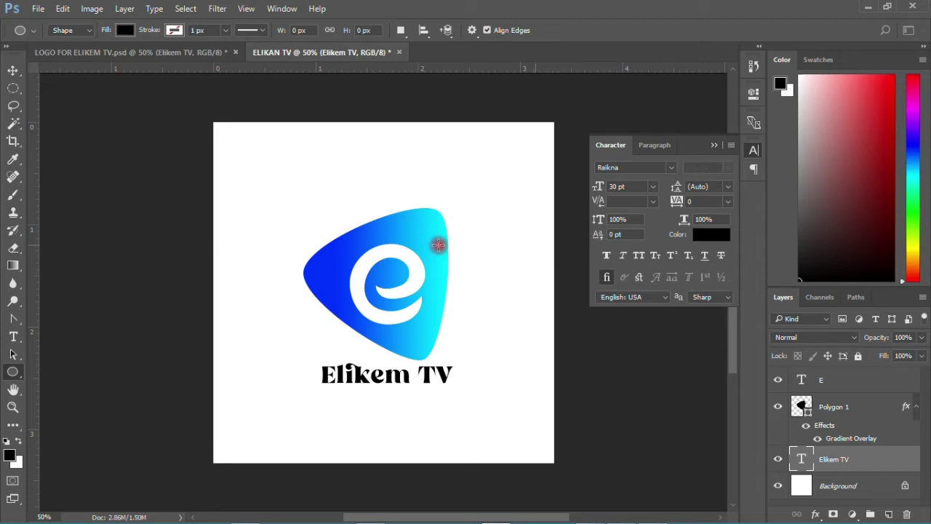
drag(437, 244, 480, 285)
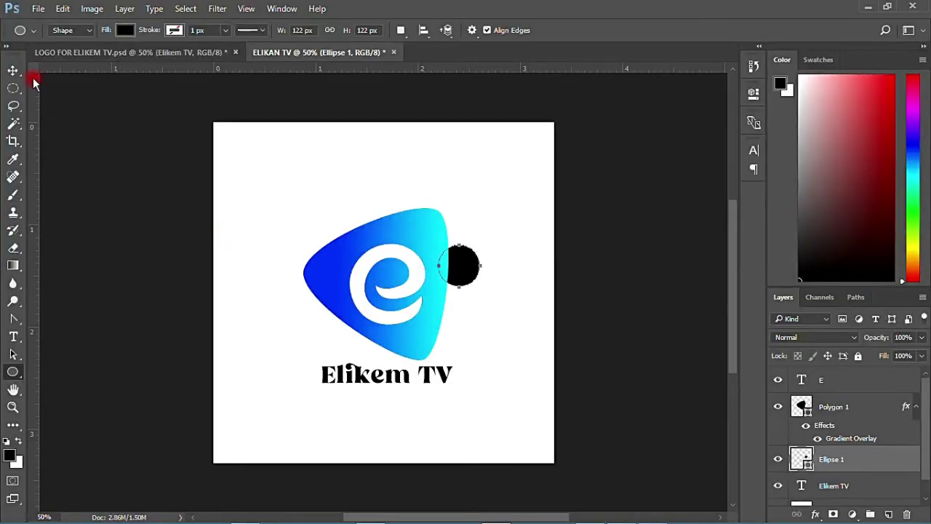
click(13, 70)
Stack Ellipse 1 above Polygon 1 and shift the circle down-left onto the triangle's edge.
drag(830, 459, 837, 399)
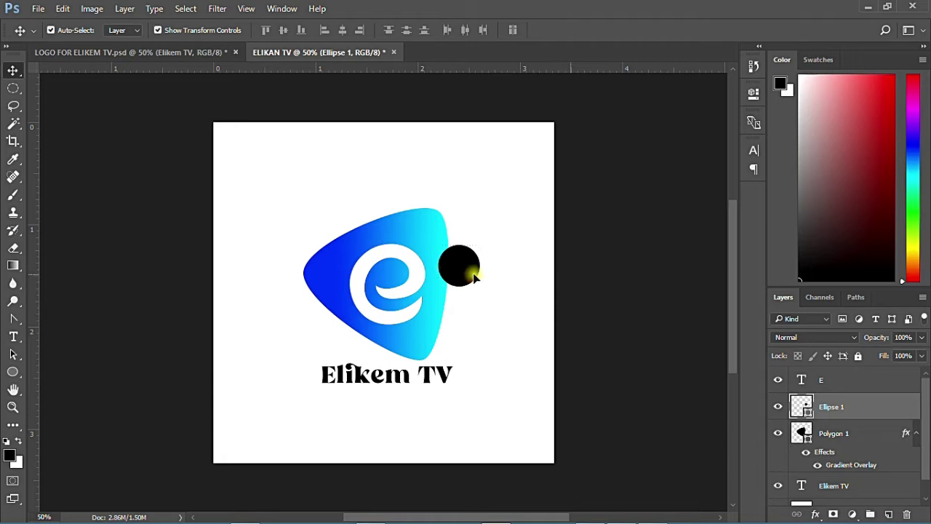
drag(475, 277, 467, 294)
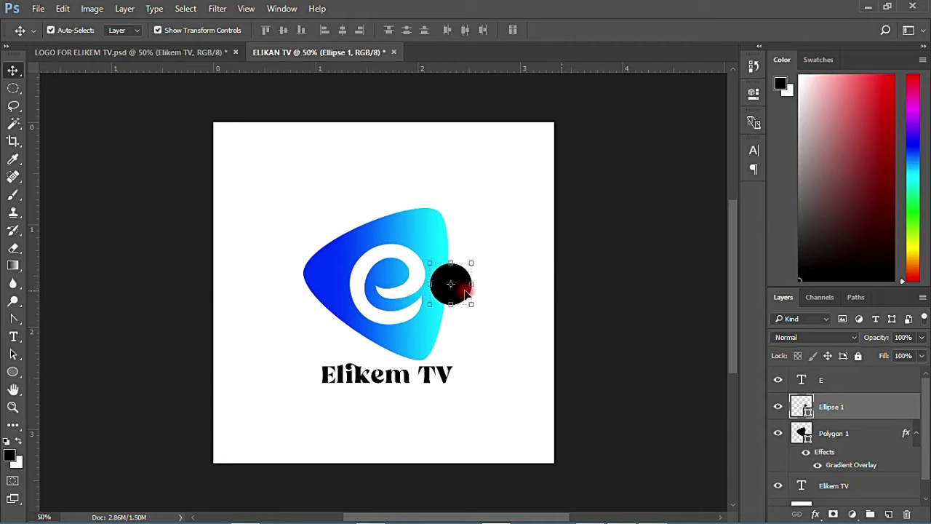
click(800, 410)
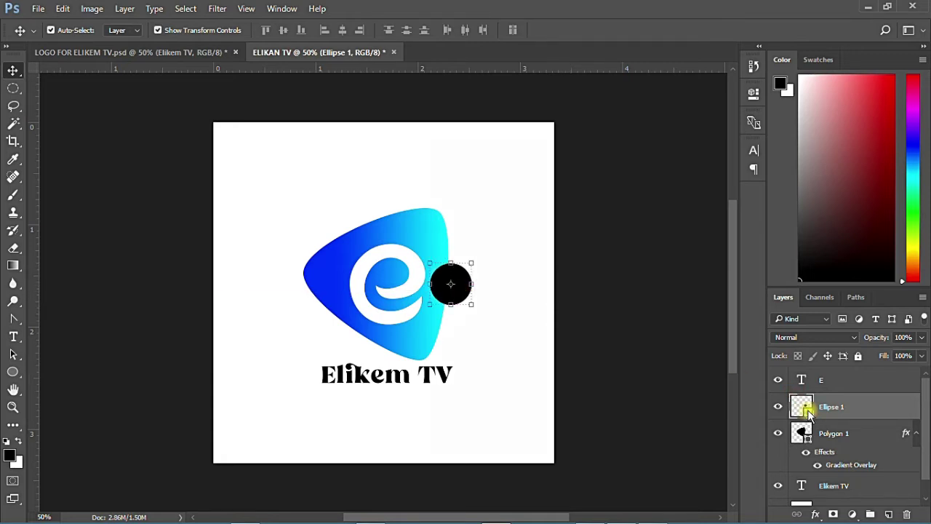
Fill the circle with pure red #ff0000.
double_click(802, 408)
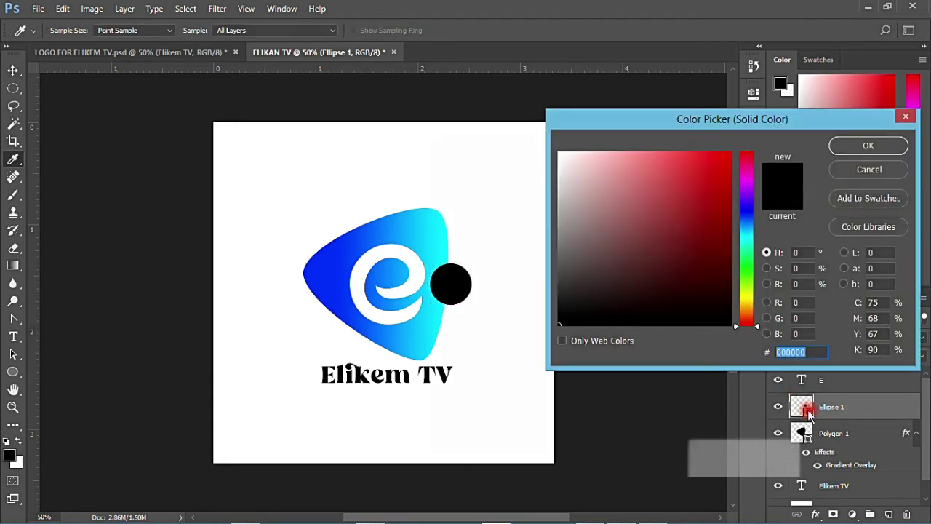
click(836, 170)
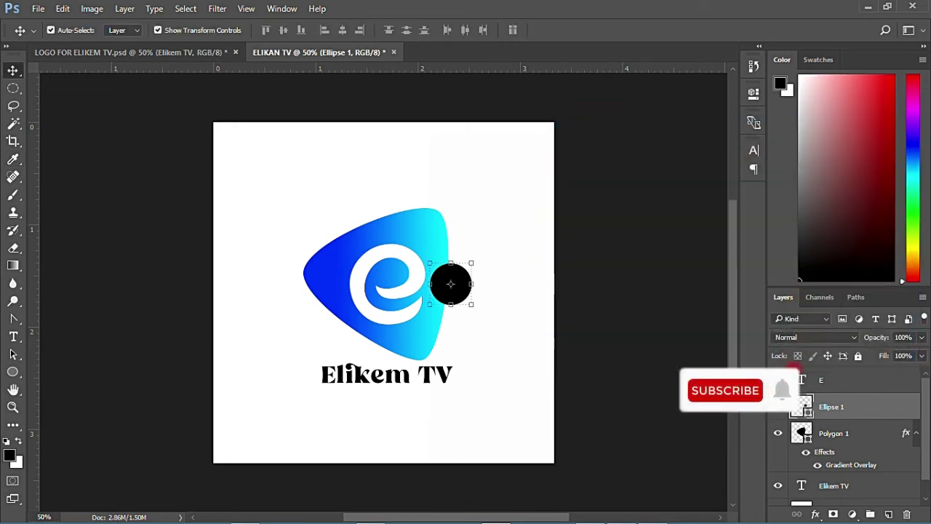
double_click(806, 411)
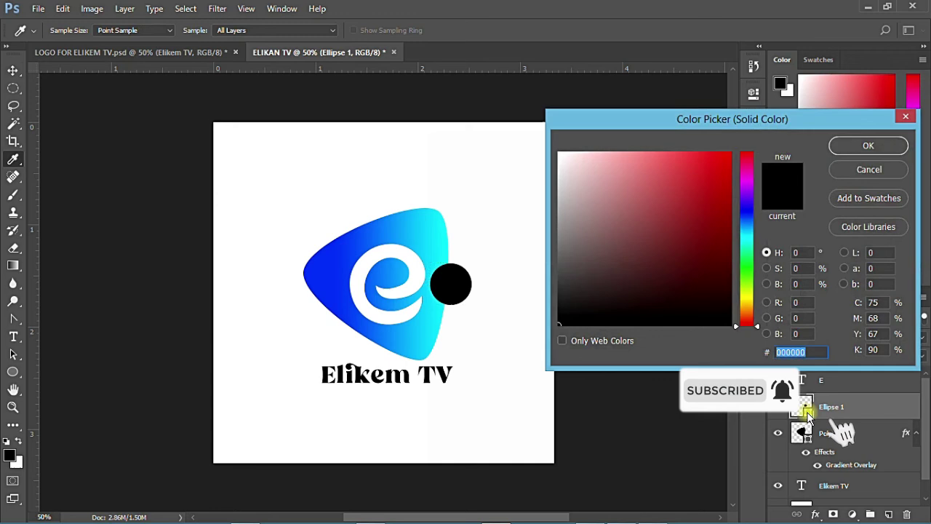
drag(726, 190, 742, 153)
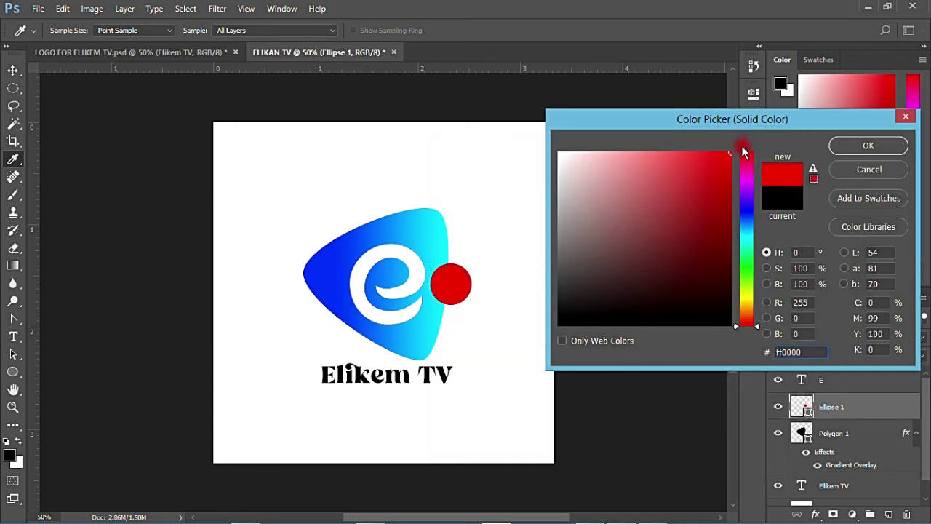
click(745, 150)
click(855, 147)
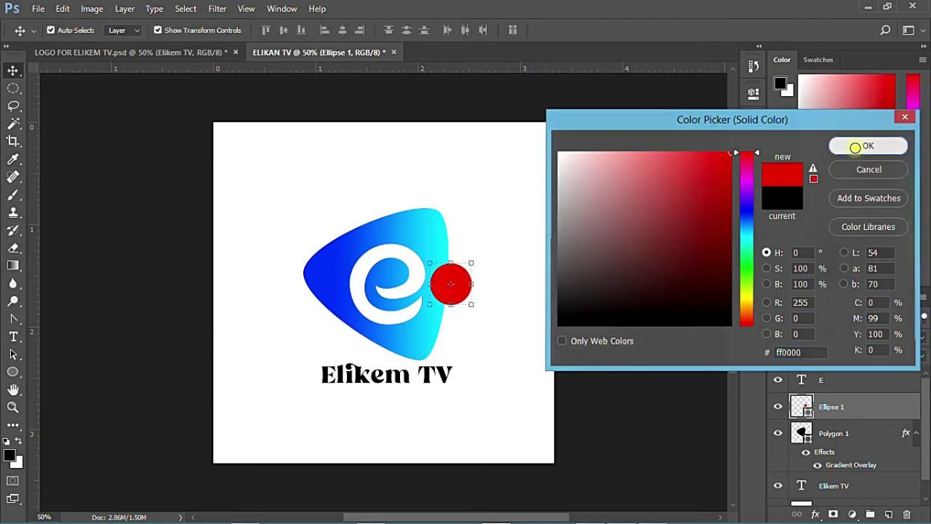
Add a 'TV' text layer next to the red circle and commit it.
click(13, 337)
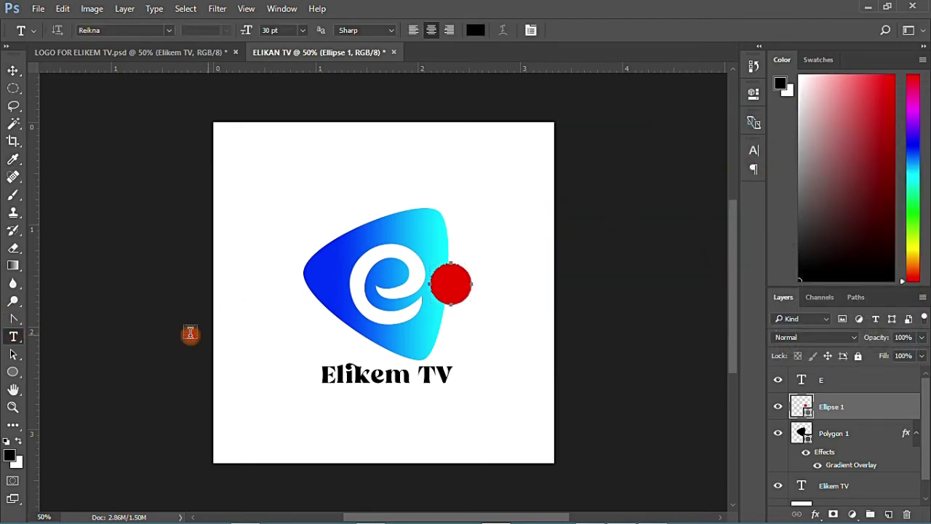
click(500, 285)
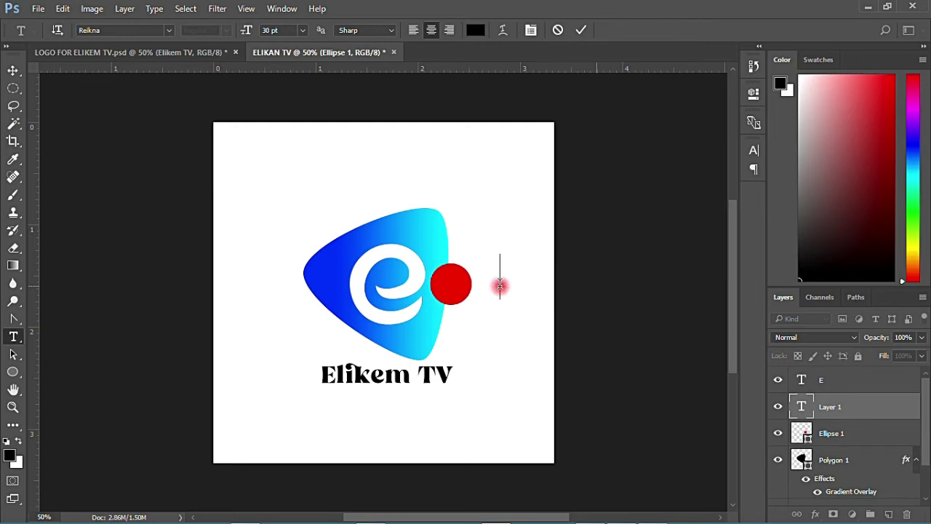
text(TV)
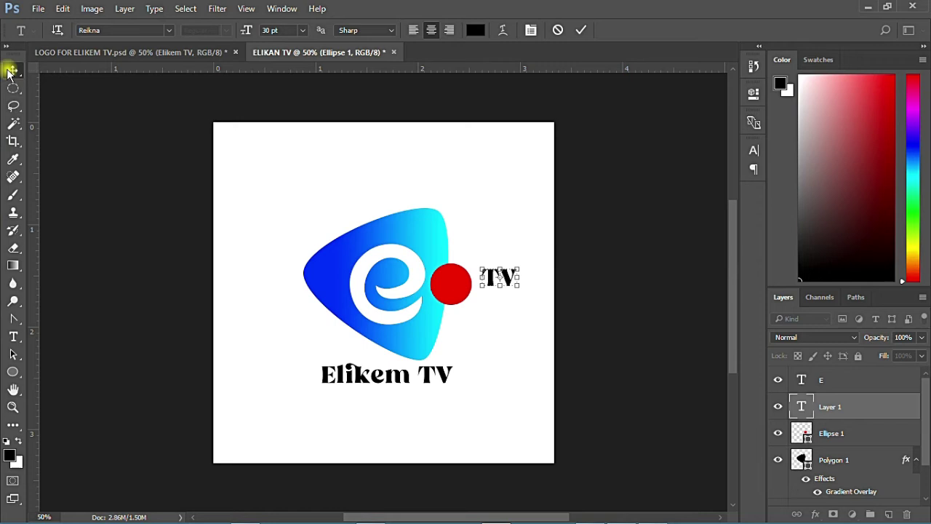
click(11, 70)
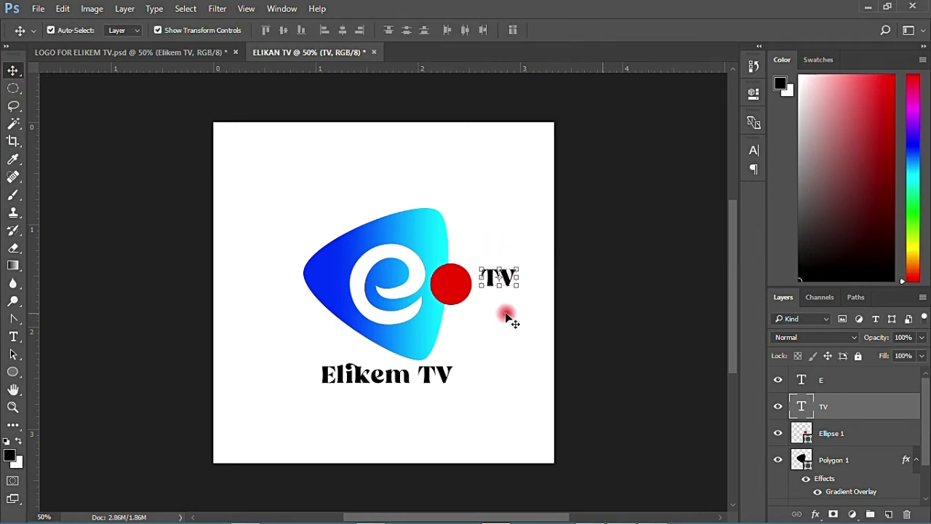
Nudge the TV text left in four steps until it sits on the red circle.
key(shift+Left)
key(shift+Left)
key(shift+Left)
key(shift+Left)
key(shift+Left)
key(shift+Left)
key(shift+Left)
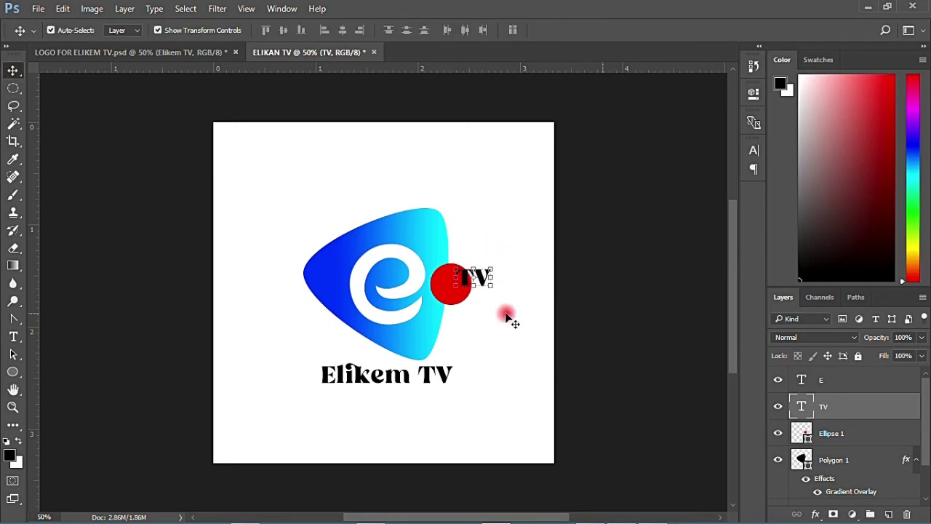
key(shift+Left)
key(shift+Left)
key(shift+Left)
key(shift+Left)
key(shift+Left)
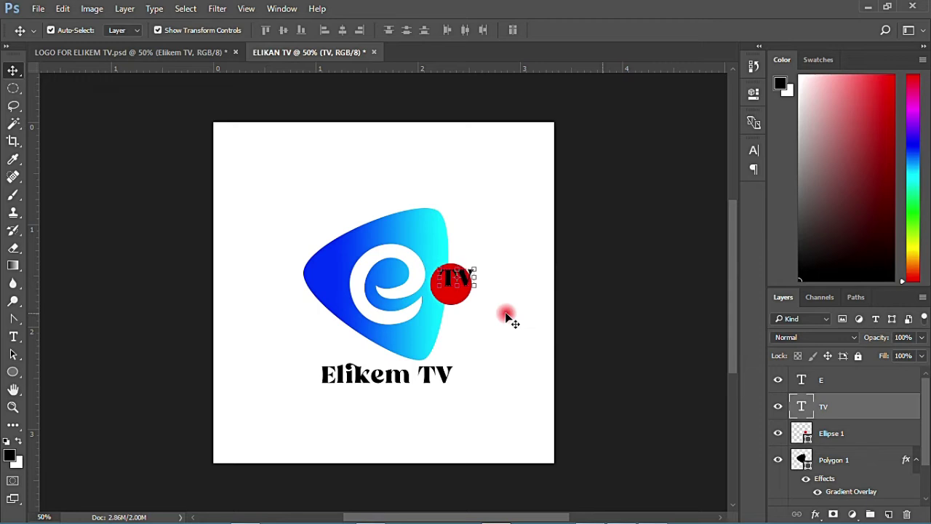
key(shift+Left)
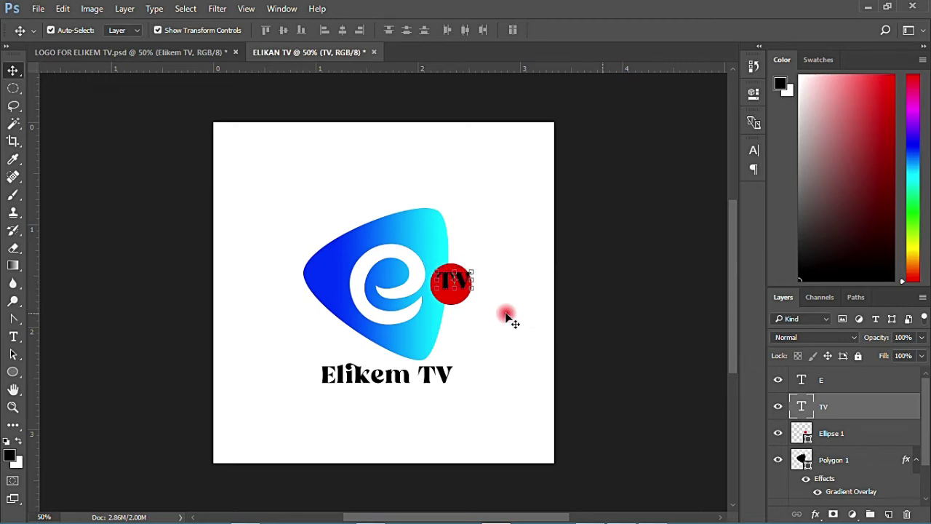
key(shift+Left)
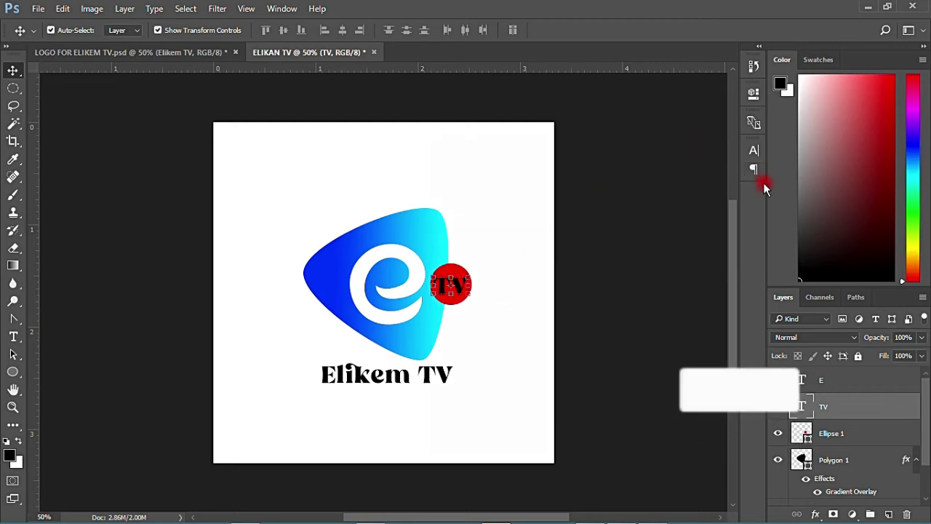
Change the TV text colour to white (ffffff) in the Character panel and commit the text.
click(753, 150)
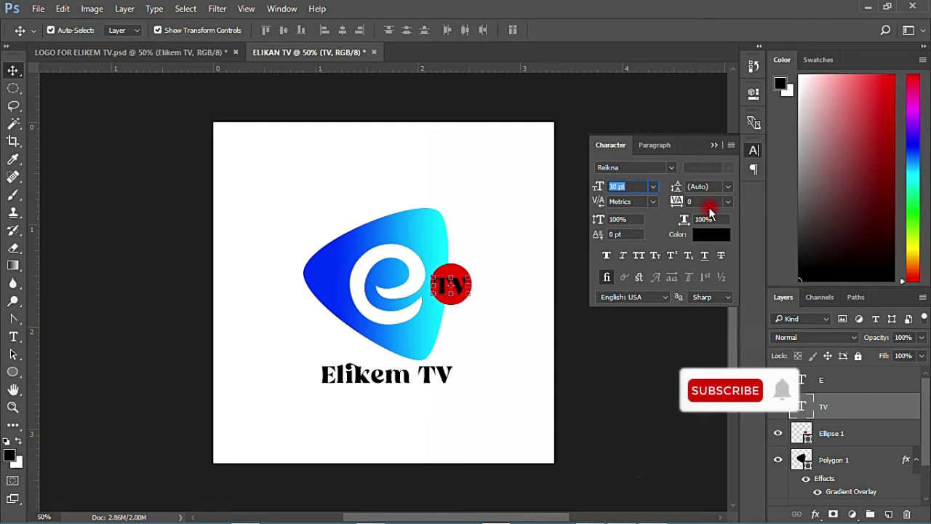
click(707, 234)
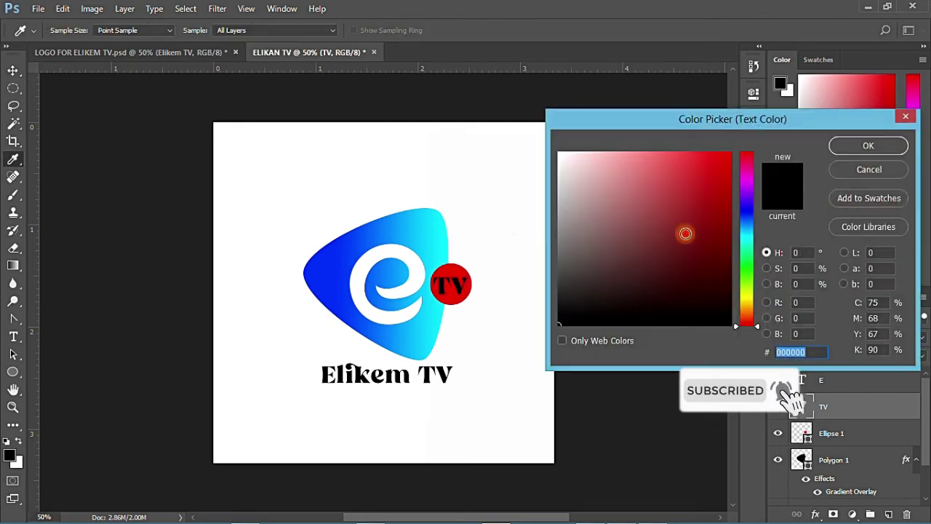
click(507, 219)
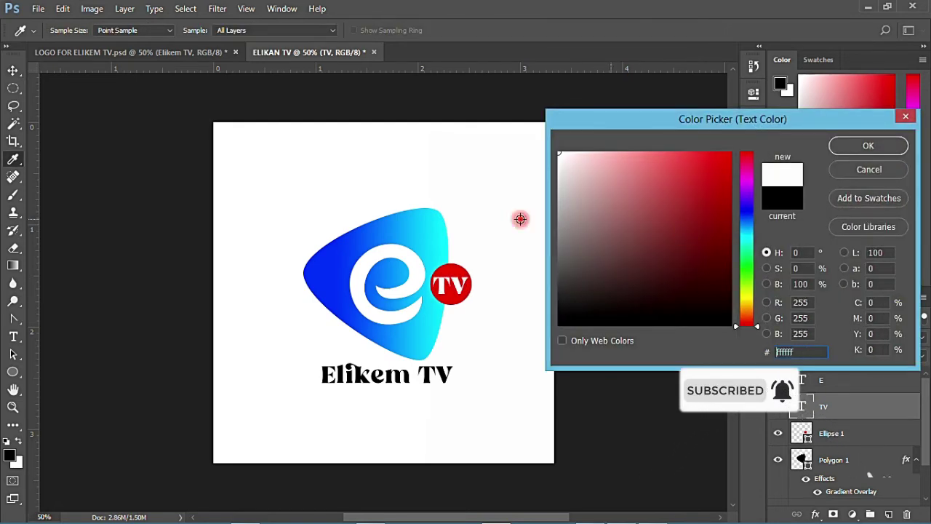
click(837, 145)
click(752, 149)
click(684, 210)
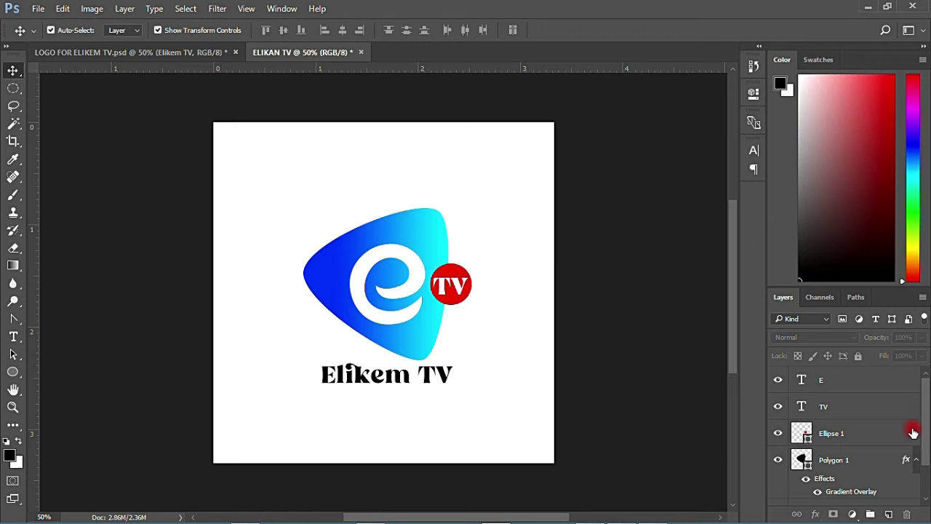
Select the layers from E down to Elikem TV and group them into Group 1.
click(827, 379)
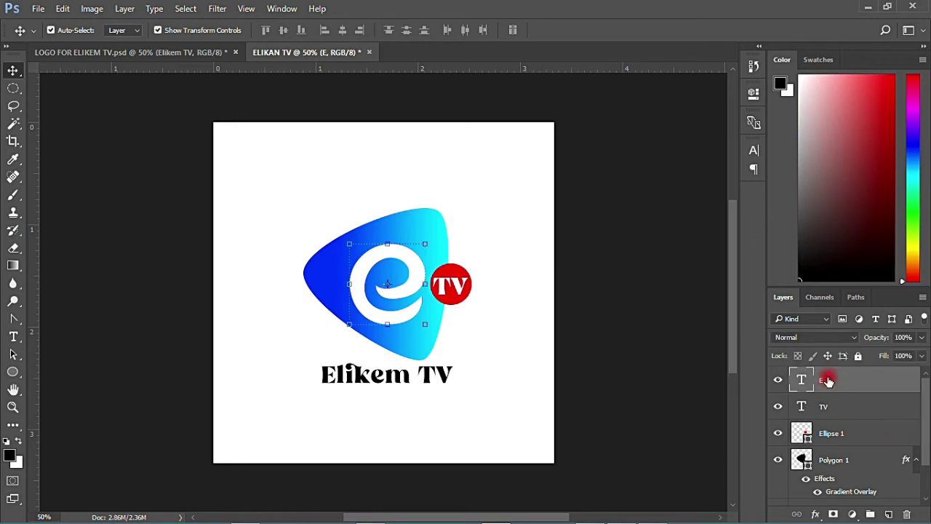
scroll(827, 379, down, 2)
shift+click(831, 465)
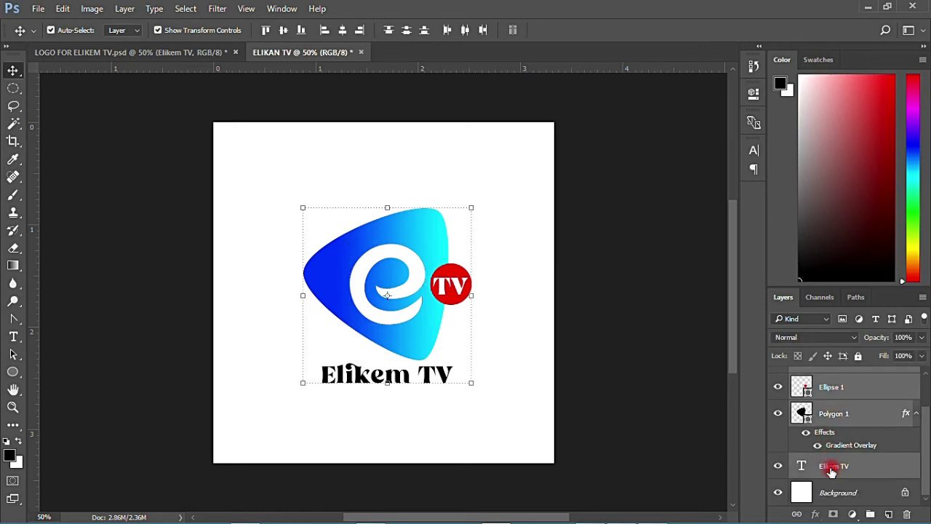
click(870, 514)
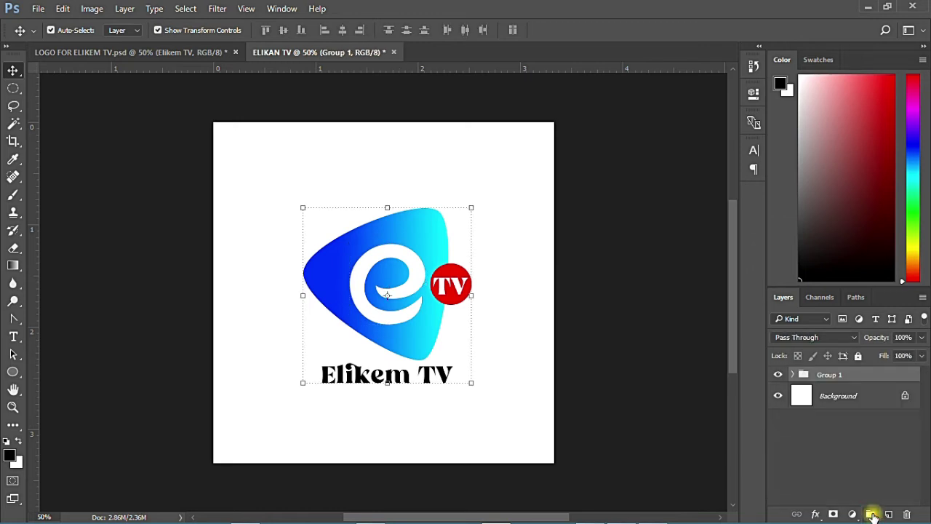
click(617, 322)
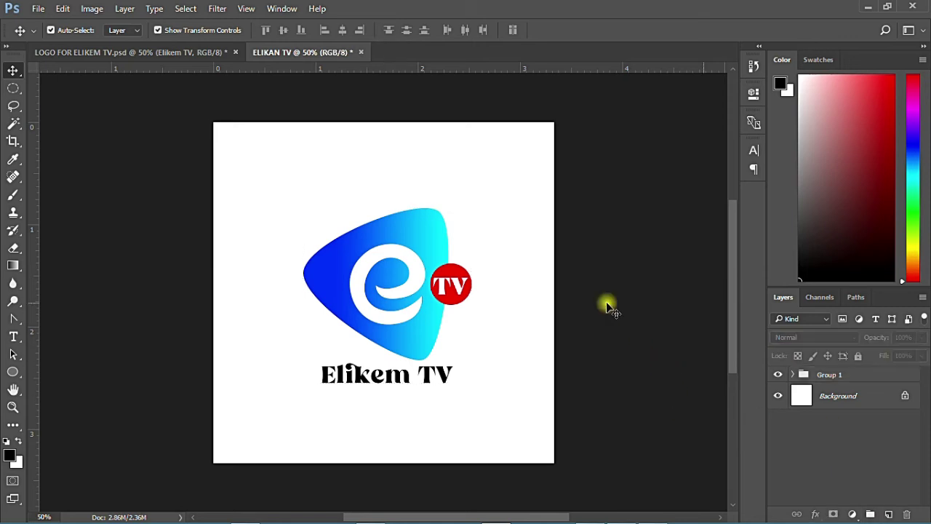
click(38, 9)
Save the logo to the Desktop as ELIKAN TV.psd, keeping Maximize Compatibility on.
click(46, 145)
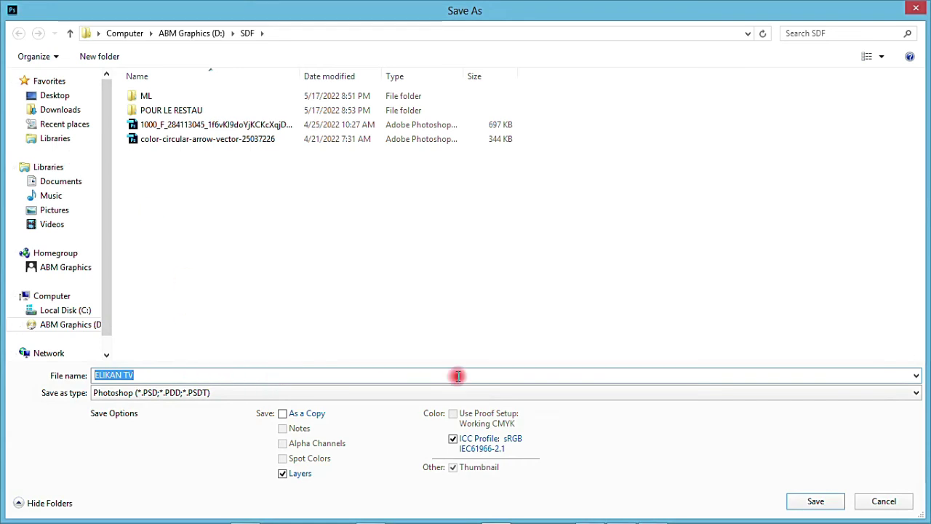
click(65, 96)
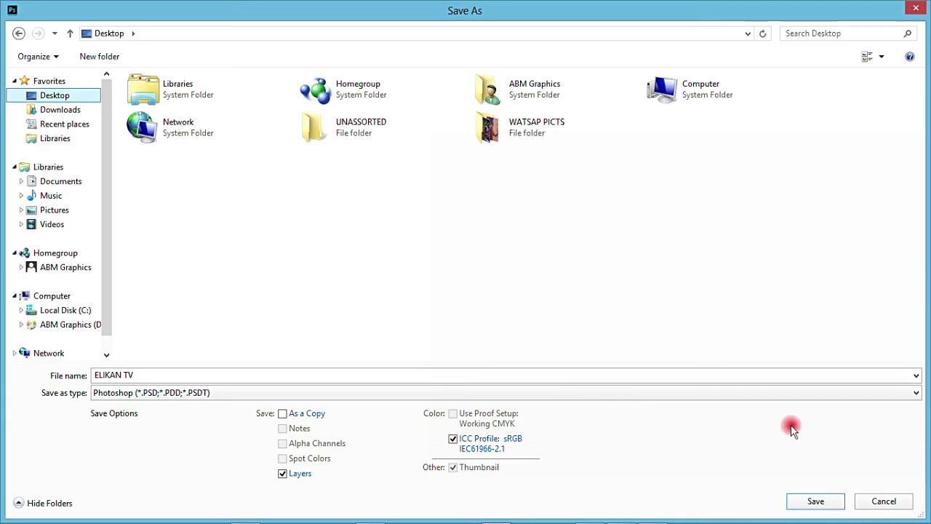
click(804, 504)
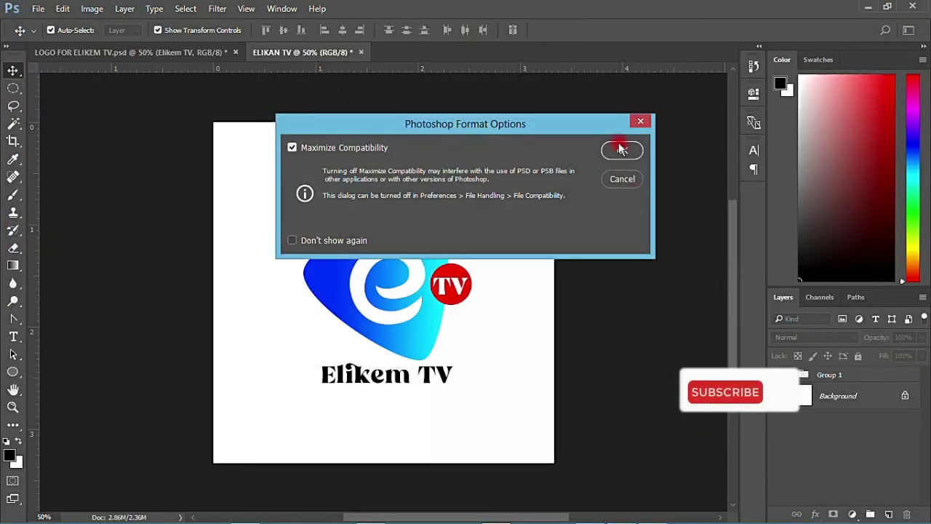
click(620, 148)
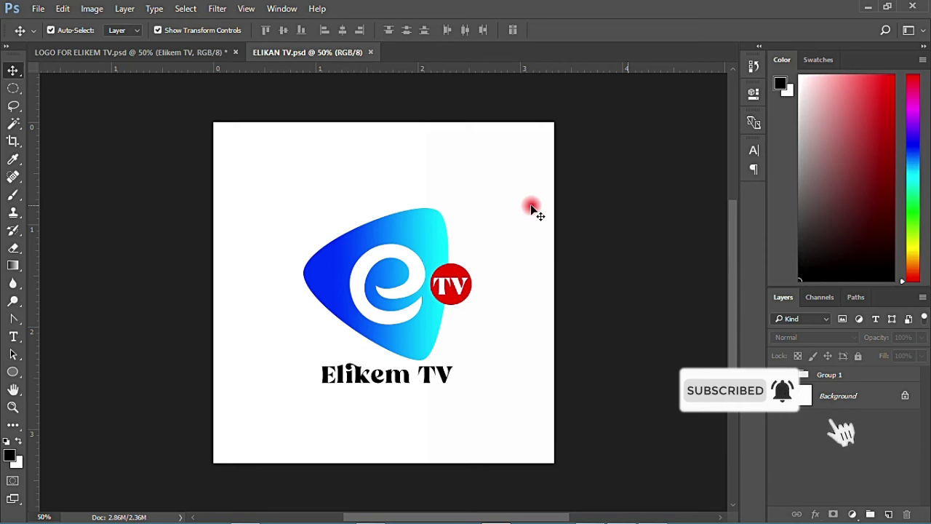
Dismiss the File menu without choosing anything and reveal the taskbar's hidden tray icons.
click(36, 8)
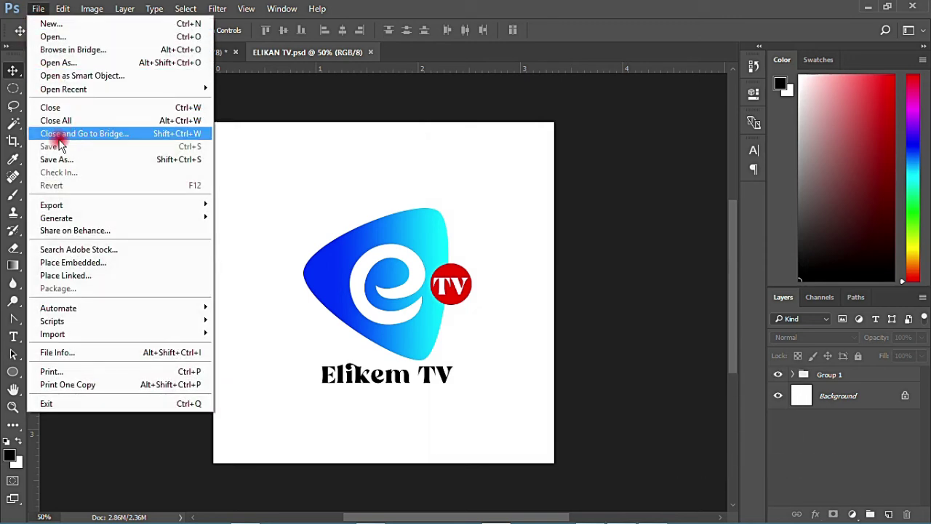
click(501, 186)
click(501, 185)
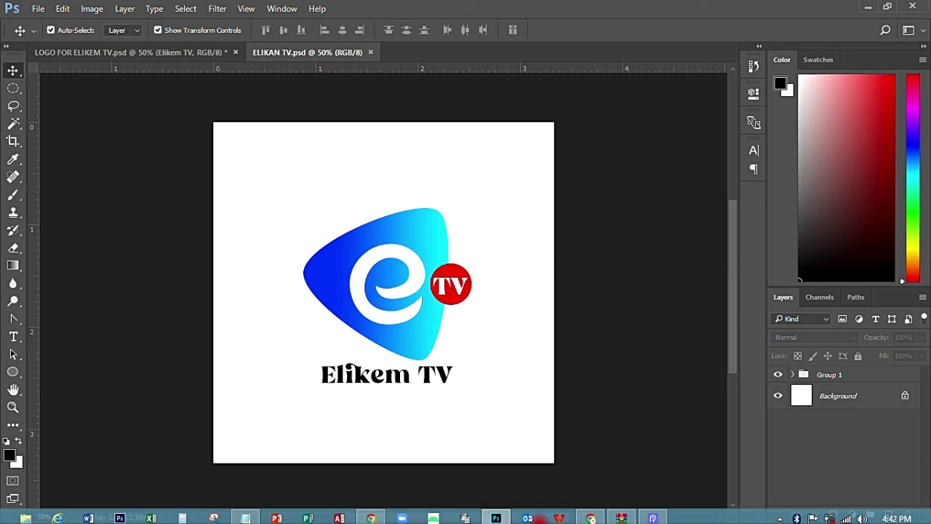
mouse_move(651, 519)
click(779, 514)
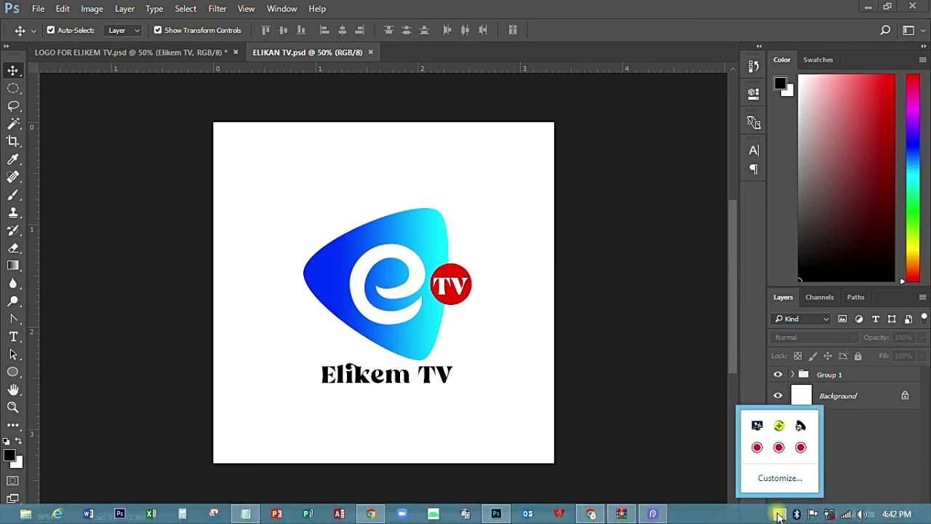